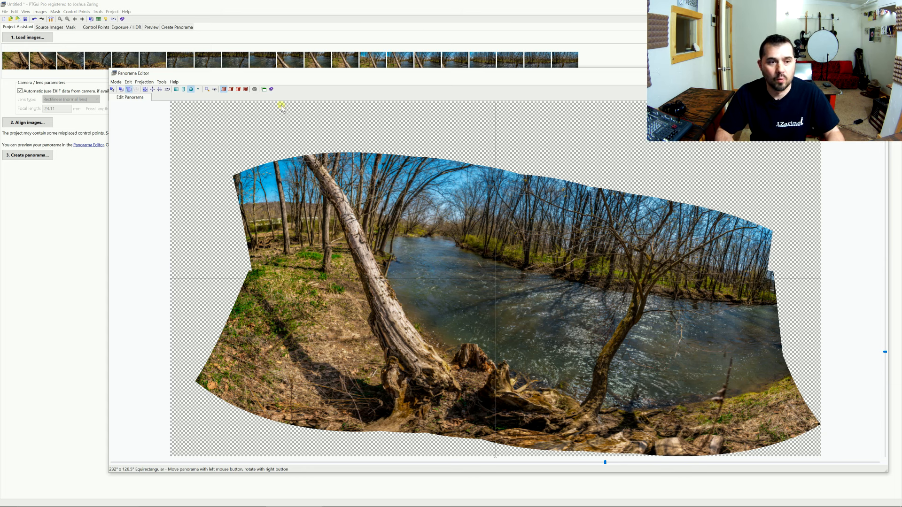
# Step: Create the stitched panorama as a TIFF with blended panorama only, overwriting the existing output file
pyautogui.click(55, 155)
pyautogui.click(71, 83)
pyautogui.click(62, 83)
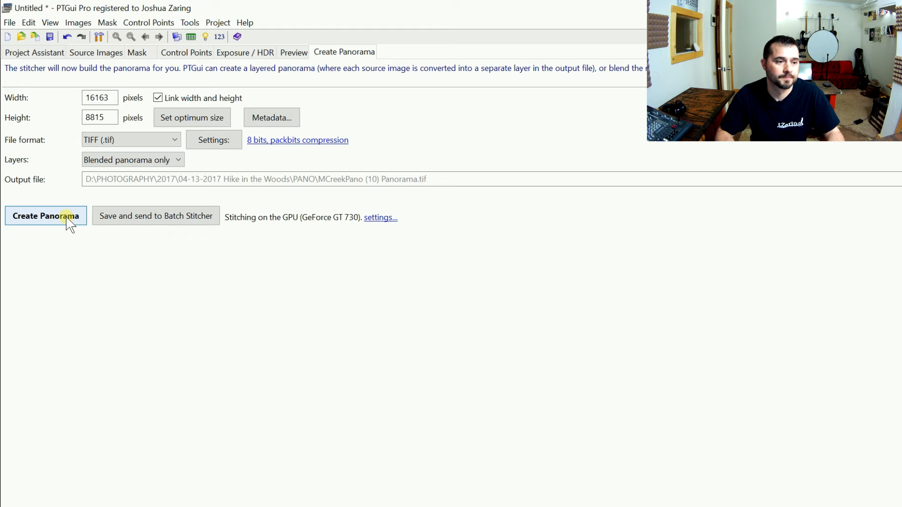
pyautogui.click(67, 218)
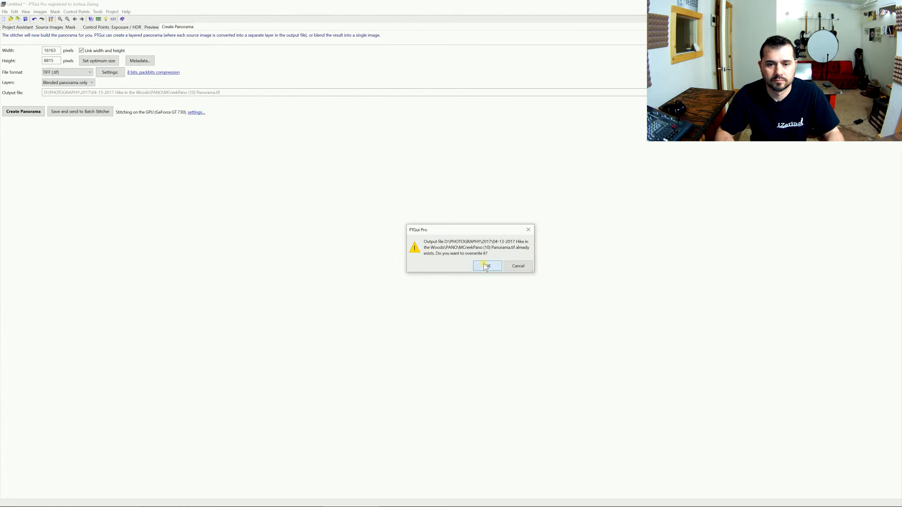
pyautogui.click(486, 266)
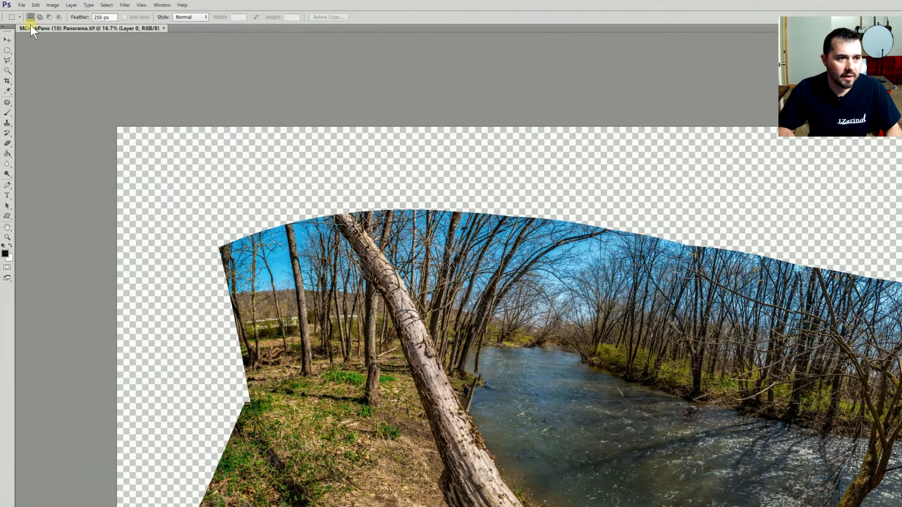
# Step: In Photoshop, warp the panorama layer so its corners and its upper and lower edges stretch over the transparent canvas areas
pyautogui.click(36, 5)
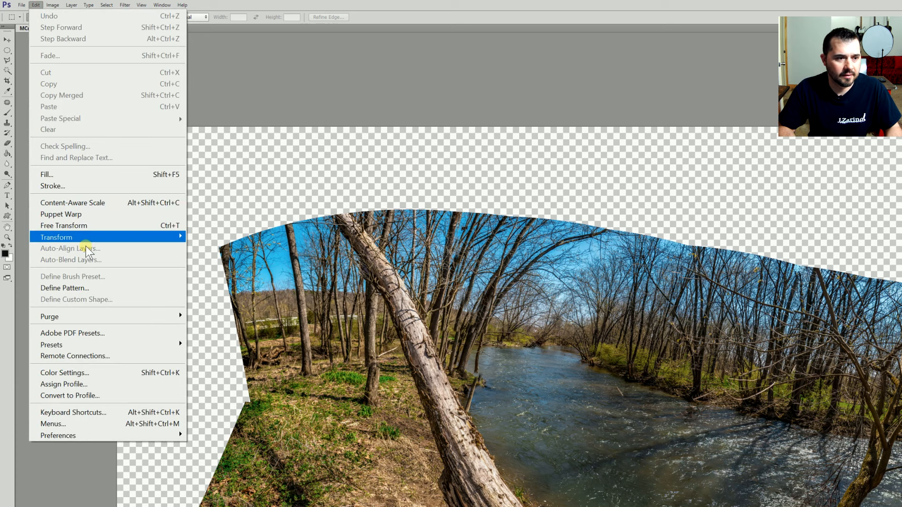
pyautogui.moveTo(87, 246)
pyautogui.click(235, 311)
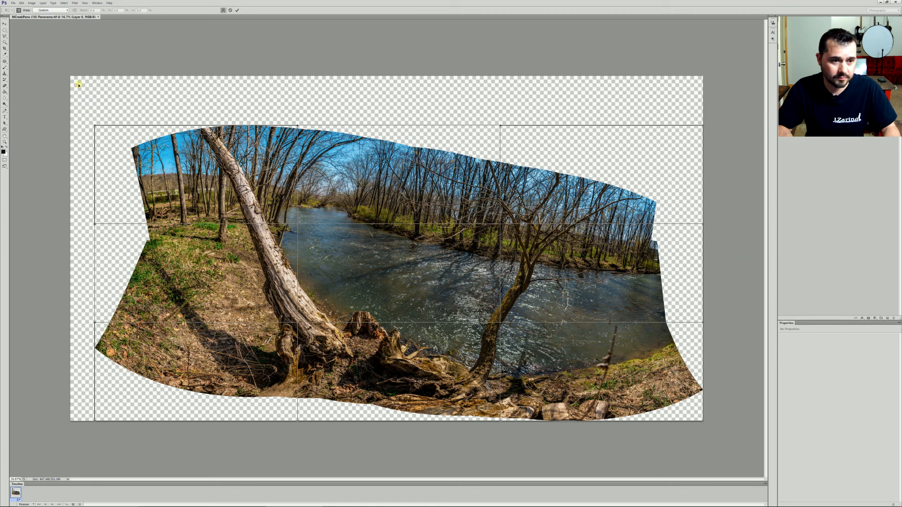
pyautogui.moveTo(139, 162); pyautogui.dragTo(147, 165)
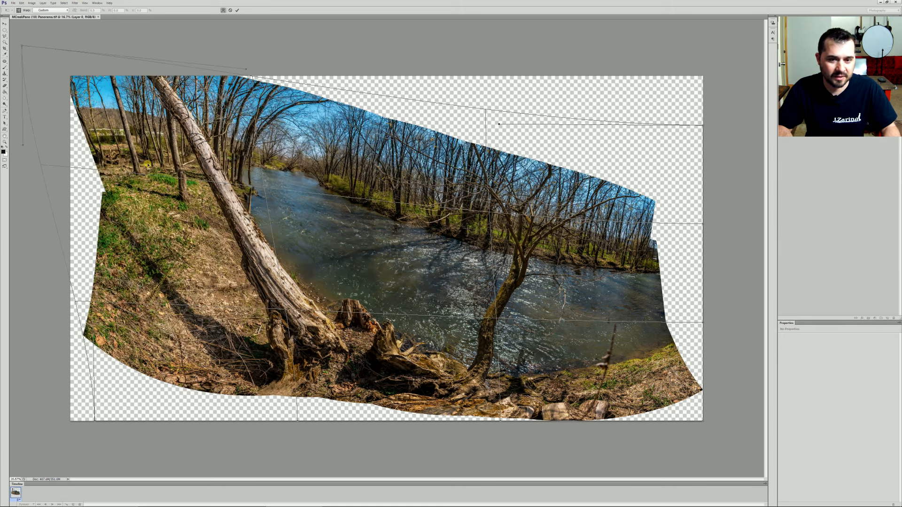
pyautogui.moveTo(94, 101); pyautogui.dragTo(89, 100)
pyautogui.moveTo(100, 328); pyautogui.dragTo(84, 418)
pyautogui.moveTo(639, 207); pyautogui.dragTo(762, 25)
pyautogui.moveTo(696, 381); pyautogui.dragTo(686, 340)
pyautogui.moveTo(94, 230); pyautogui.dragTo(76, 232)
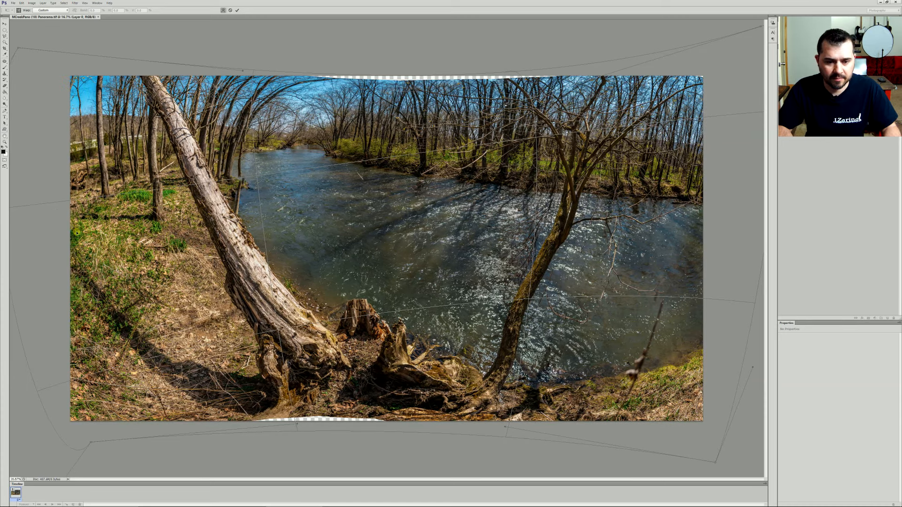
pyautogui.moveTo(334, 399); pyautogui.dragTo(336, 411)
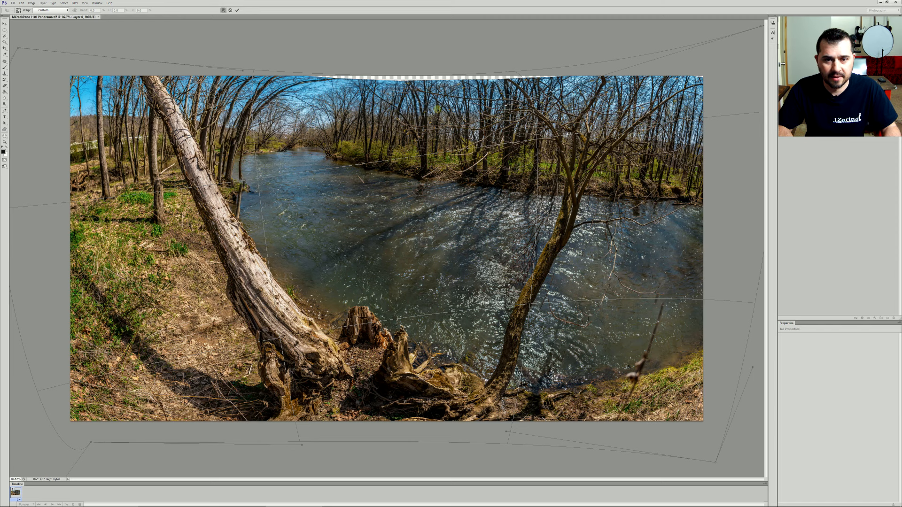
pyautogui.moveTo(438, 107); pyautogui.dragTo(439, 100)
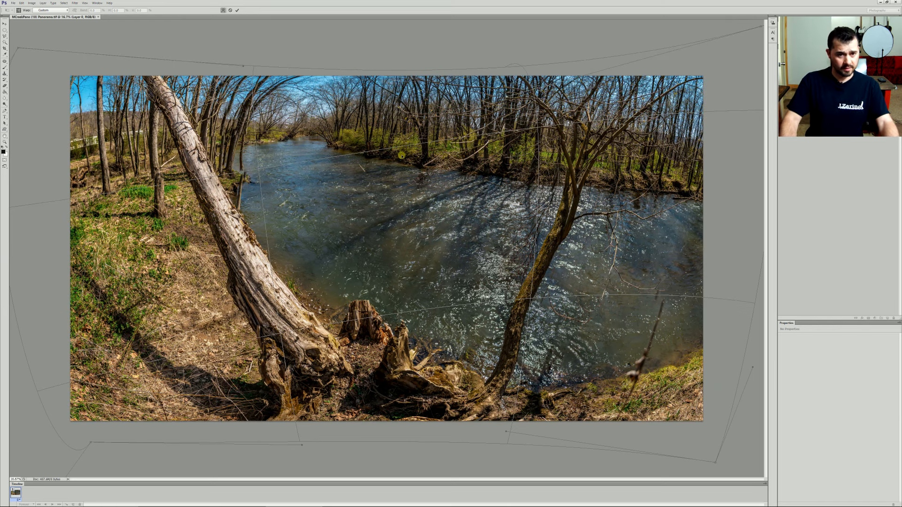
# Step: Warp the leaning tree and riverbank toward the image centre, pull the left and upper edges outward over the gaps, and apply the transformation
pyautogui.moveTo(84, 151)
pyautogui.mouseDown()
pyautogui.moveTo(79, 140)
pyautogui.moveTo(89, 143)
pyautogui.mouseUp()
pyautogui.moveTo(272, 133); pyautogui.dragTo(302, 163)
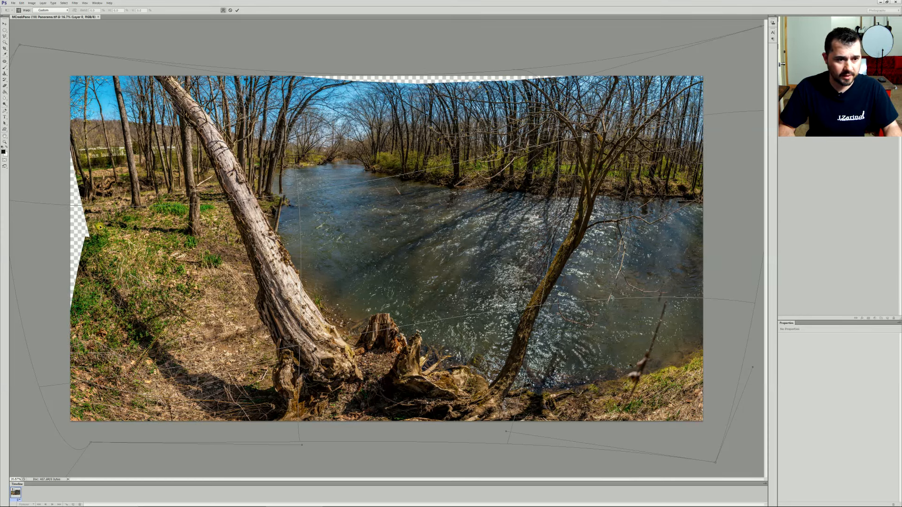
pyautogui.moveTo(100, 227); pyautogui.dragTo(77, 220)
pyautogui.moveTo(610, 176); pyautogui.dragTo(623, 182)
pyautogui.moveTo(359, 120); pyautogui.dragTo(377, 109)
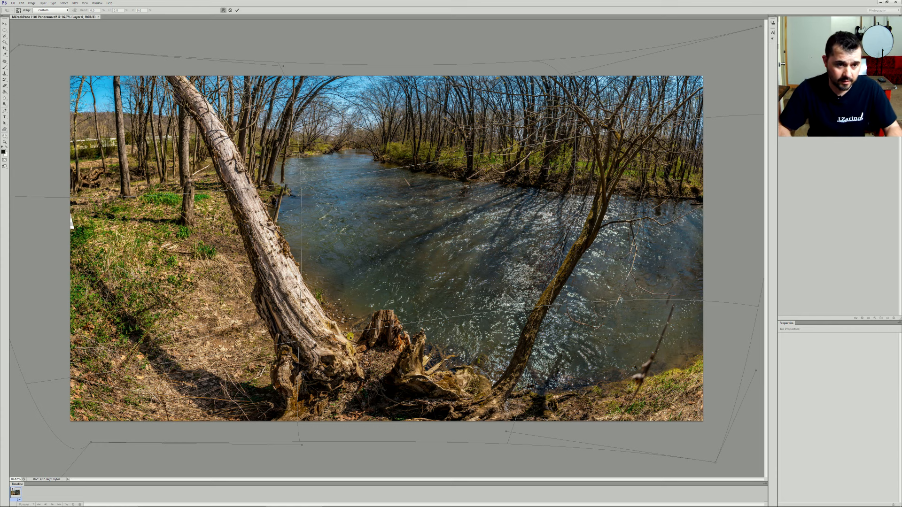
pyautogui.moveTo(336, 132); pyautogui.dragTo(455, 100)
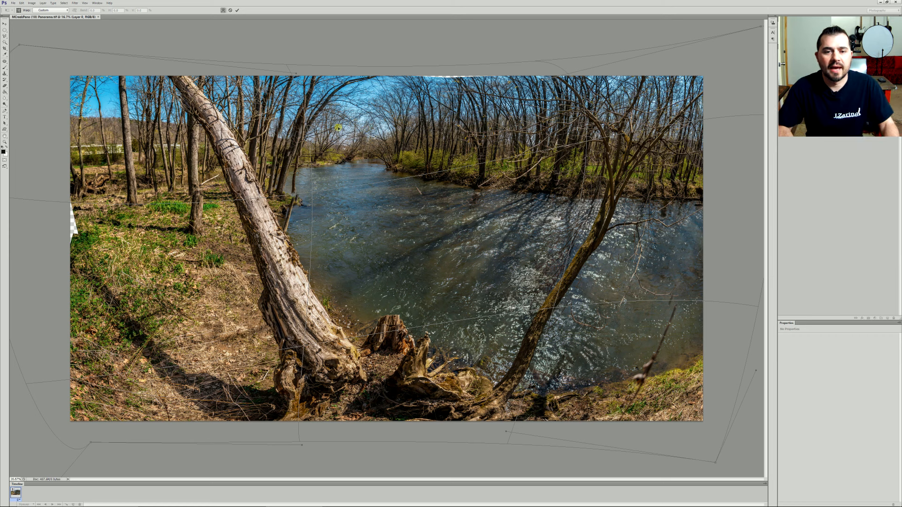
pyautogui.click(2, 21)
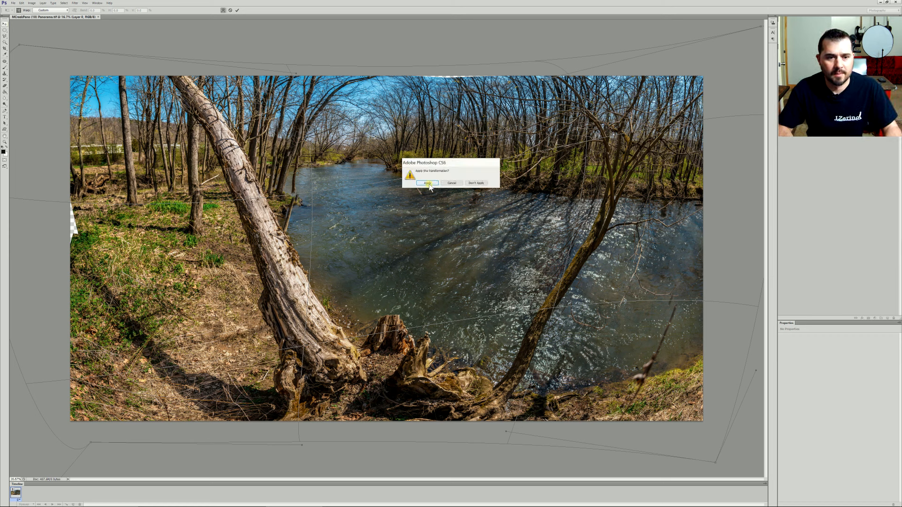
pyautogui.click(428, 183)
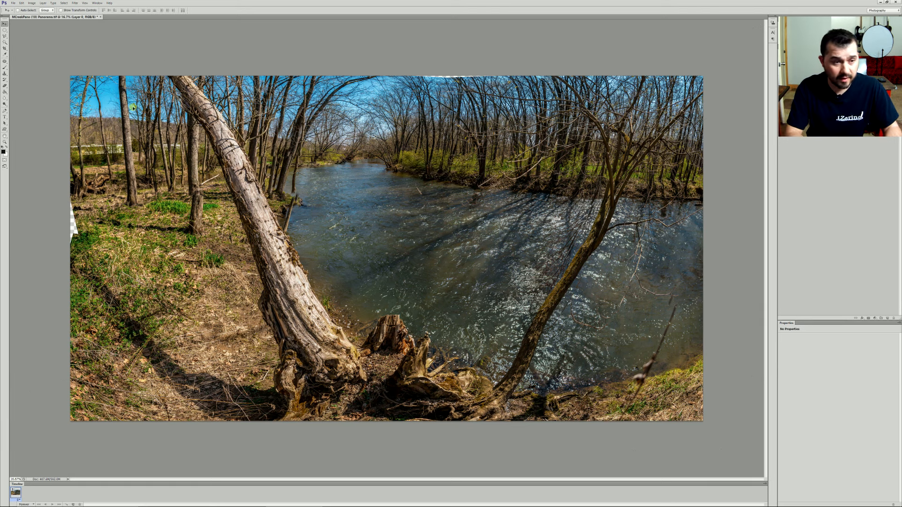
# Step: Crop equal strips off both sides of the panorama to remove the transparent notch at the left edge
pyautogui.click(4, 48)
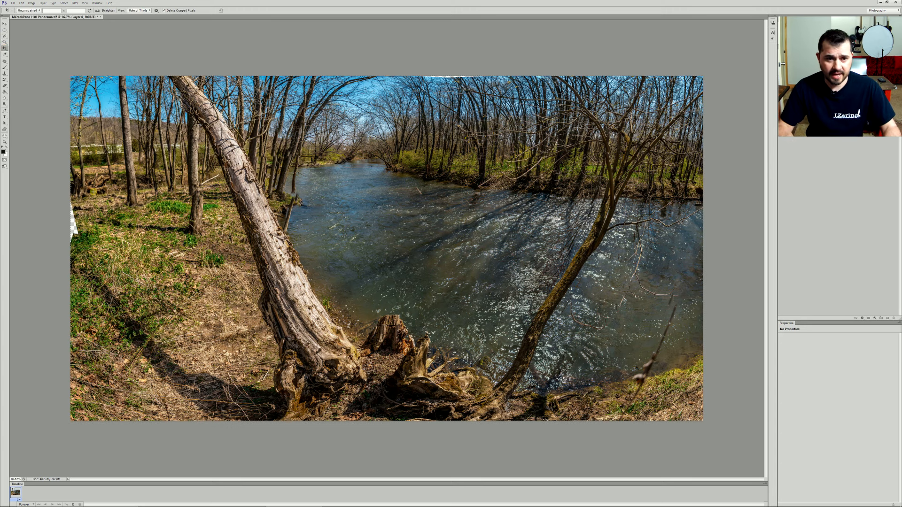
pyautogui.moveTo(69, 229); pyautogui.dragTo(95, 236)
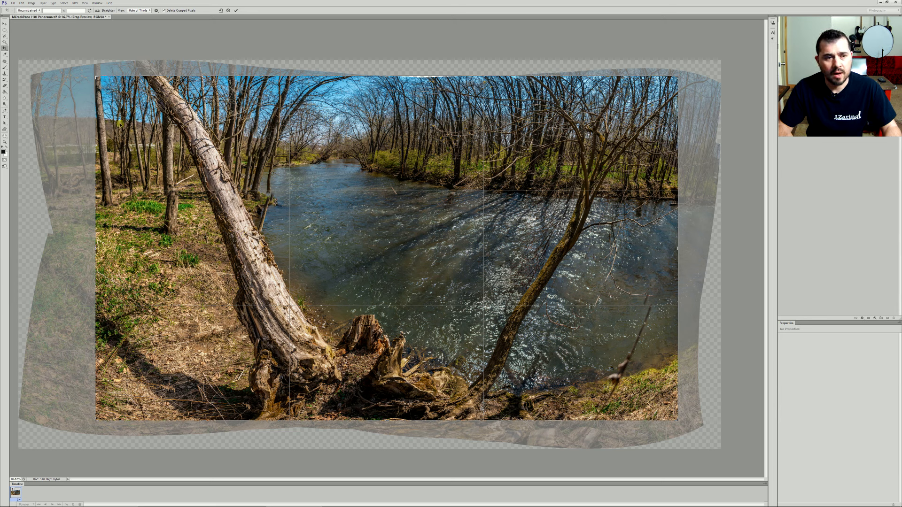
pyautogui.moveTo(96, 248); pyautogui.dragTo(104, 248)
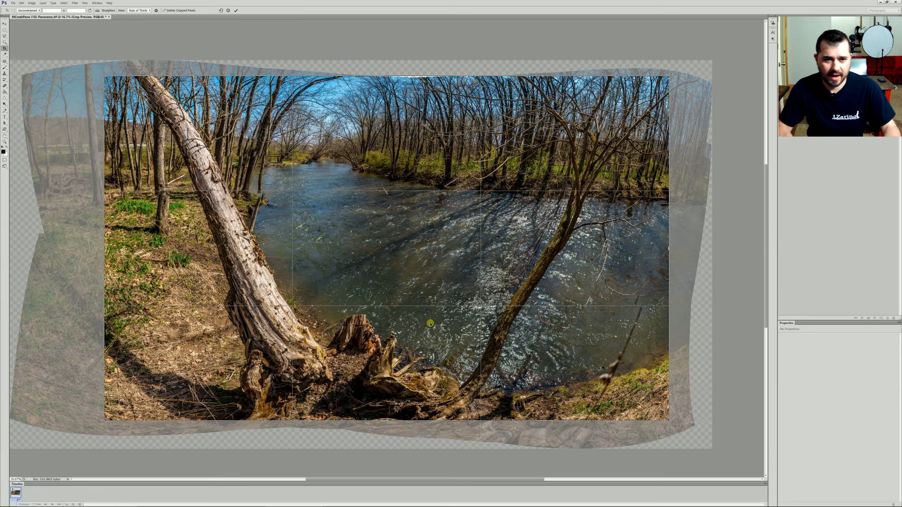
pyautogui.press('Return')
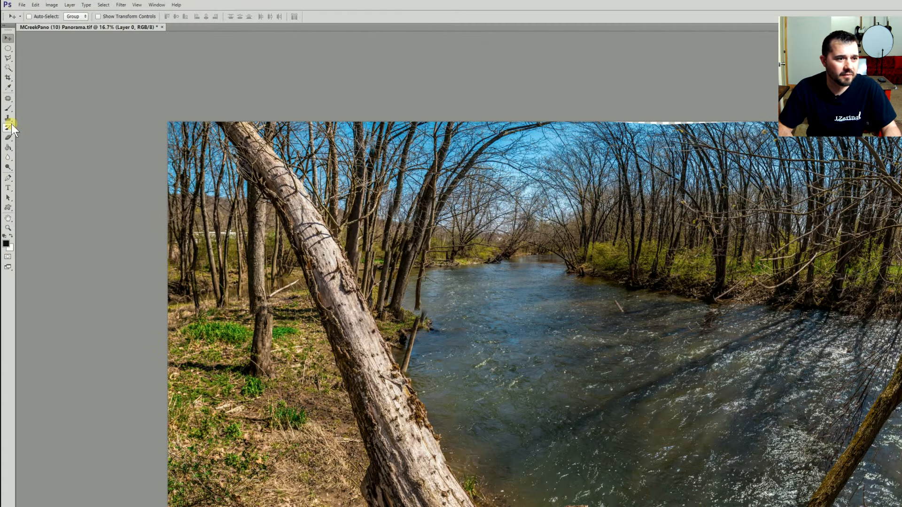
# Step: Clone nearby treetops over the thin transparent sliver along the image's upper edge with the Clone Stamp, and save the file
pyautogui.press('s')
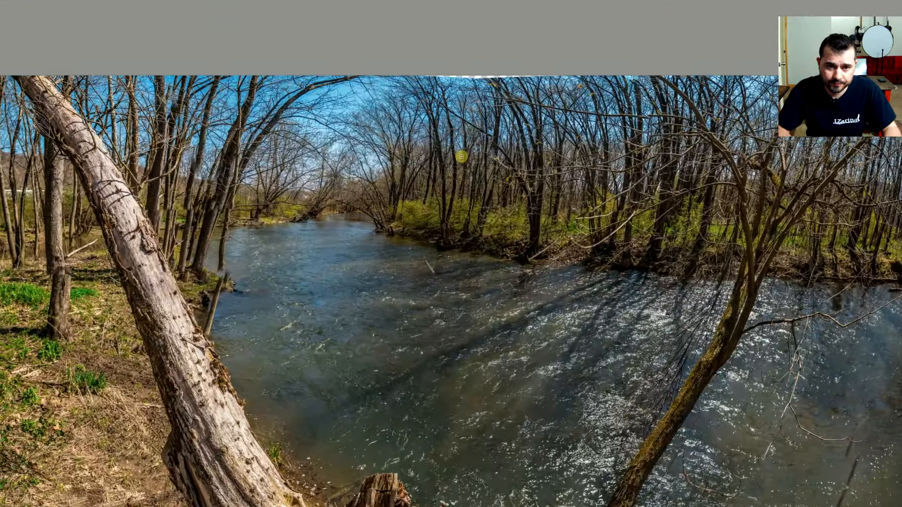
pyautogui.keyDown('alt'); pyautogui.click(462, 157); pyautogui.keyUp('alt')
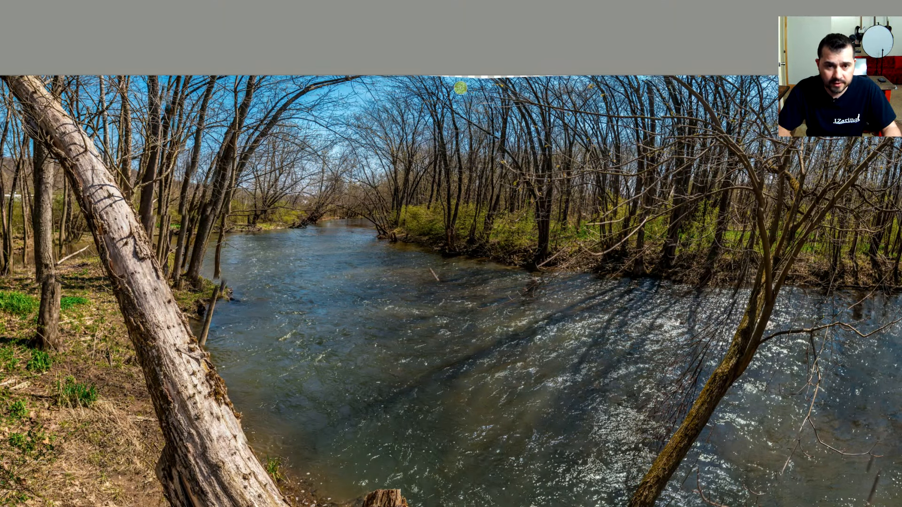
pyautogui.moveTo(439, 76); pyautogui.dragTo(455, 77)
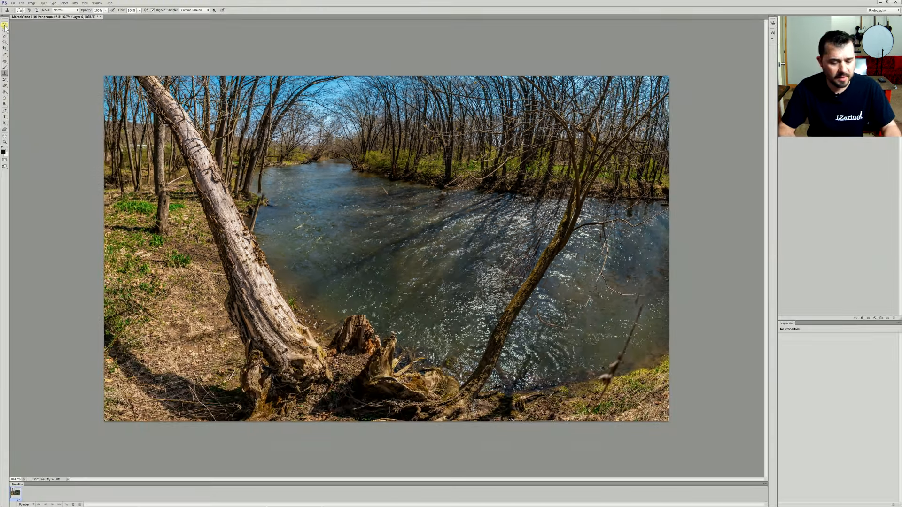
pyautogui.press('v')
pyautogui.hotkey('ctrl', 's')
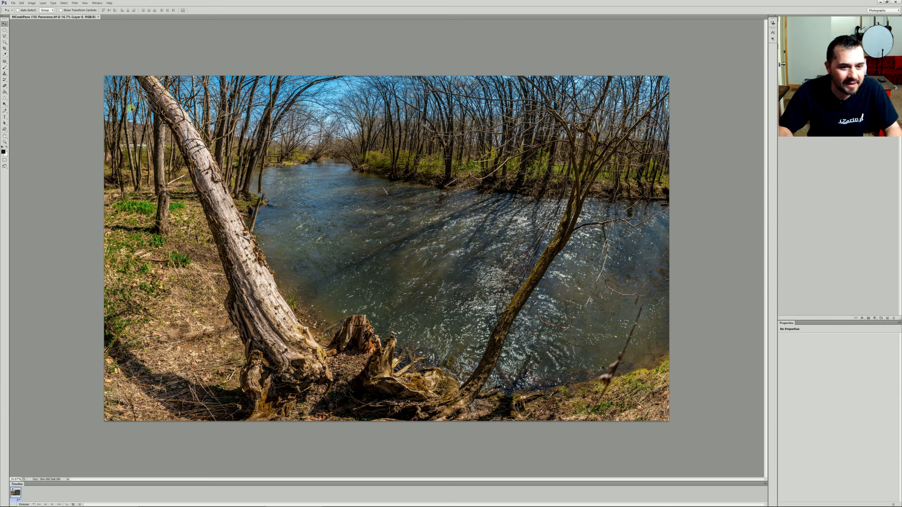
# Step: Check the panorama's pixel dimensions and document size in the Image Size dialog
pyautogui.click(33, 3)
pyautogui.moveTo(46, 20)
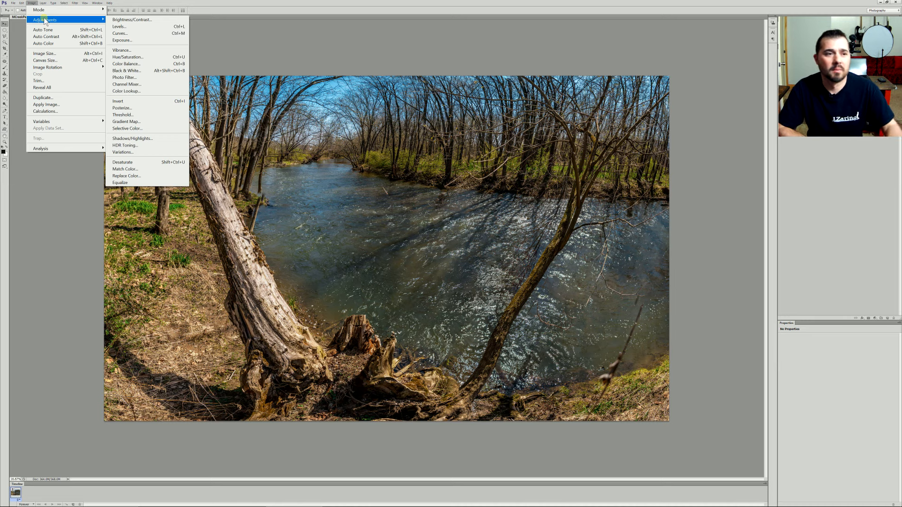
pyautogui.click(66, 54)
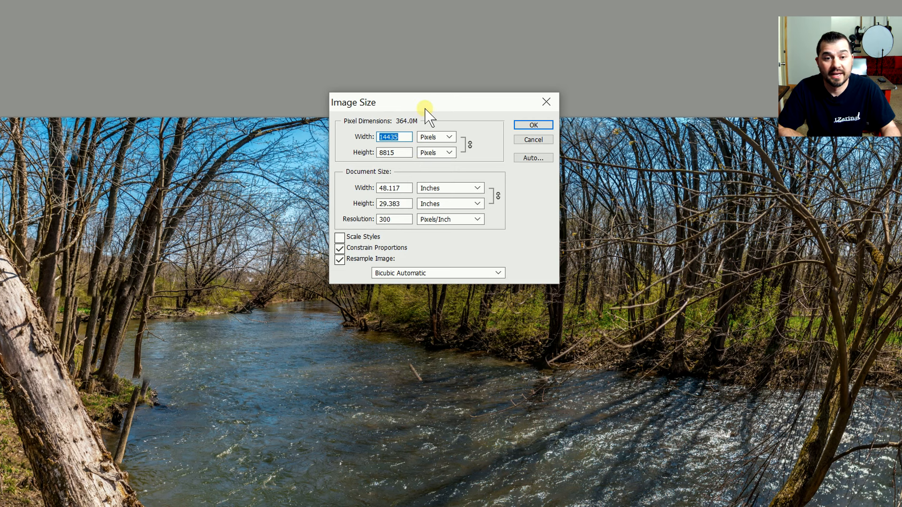
pyautogui.moveTo(425, 108); pyautogui.dragTo(445, 203)
pyautogui.click(545, 214)
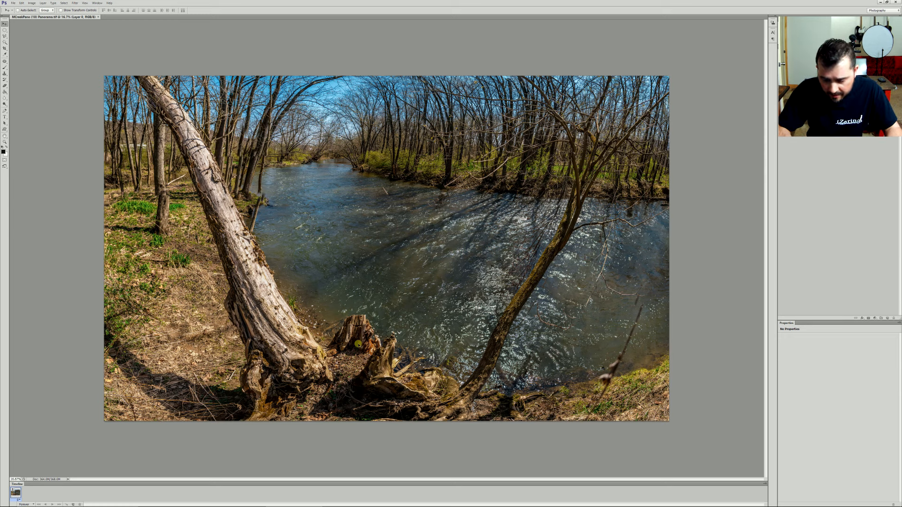
# Step: Patch the mismatched section of the thin upright trunk left of the leaning tree with bark from higher up
pyautogui.hotkey('ctrl', '+')
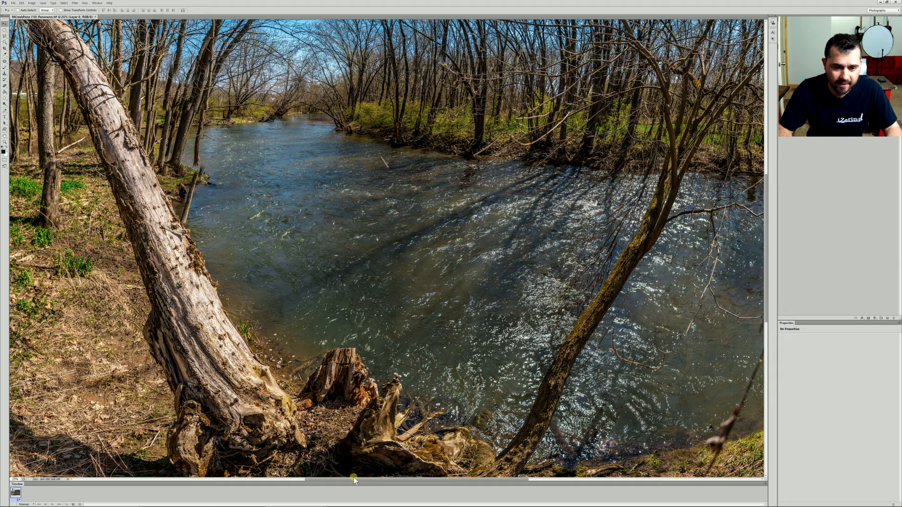
pyautogui.moveTo(353, 478); pyautogui.dragTo(307, 472)
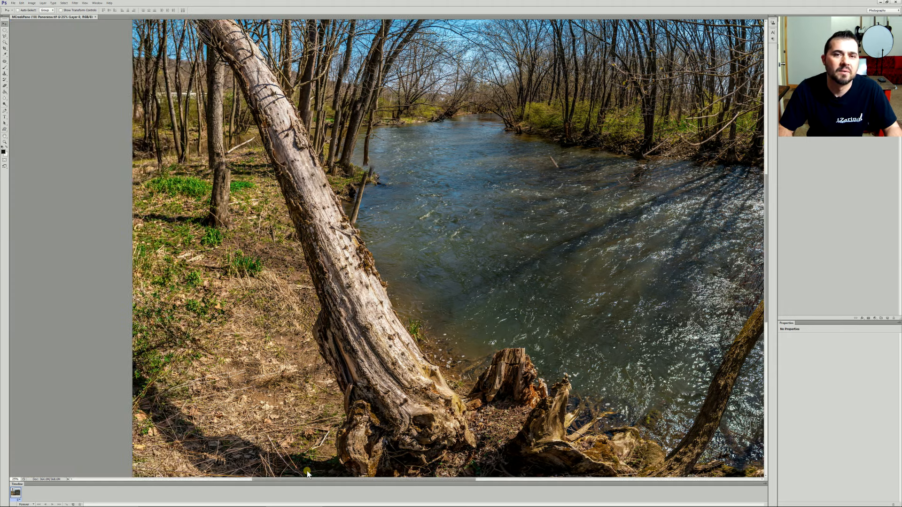
pyautogui.hotkey('ctrl', '+')
pyautogui.hotkey('ctrl', '-')
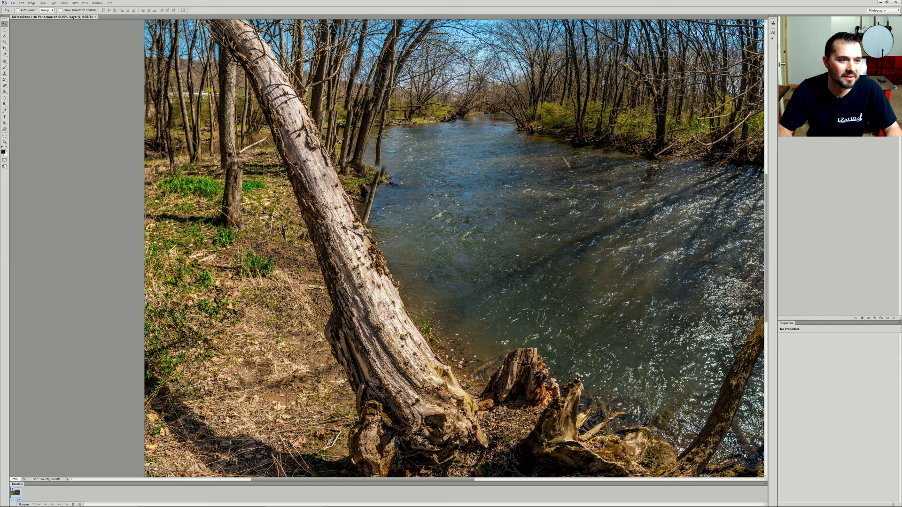
pyautogui.click(5, 61)
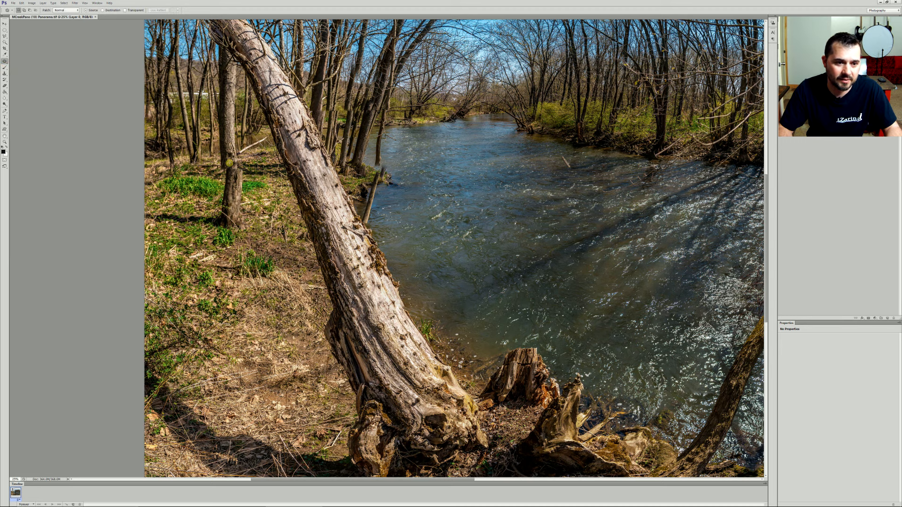
pyautogui.moveTo(222, 176); pyautogui.dragTo(238, 163)
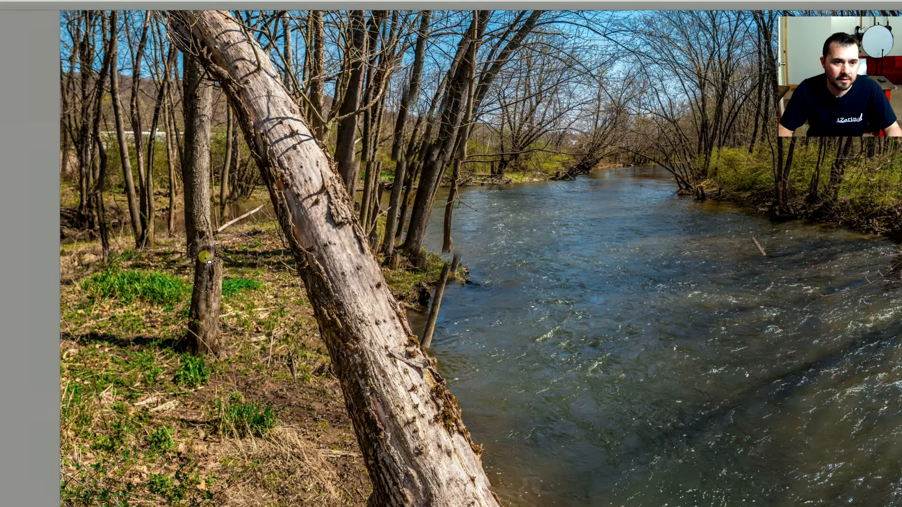
pyautogui.moveTo(209, 261); pyautogui.dragTo(196, 205)
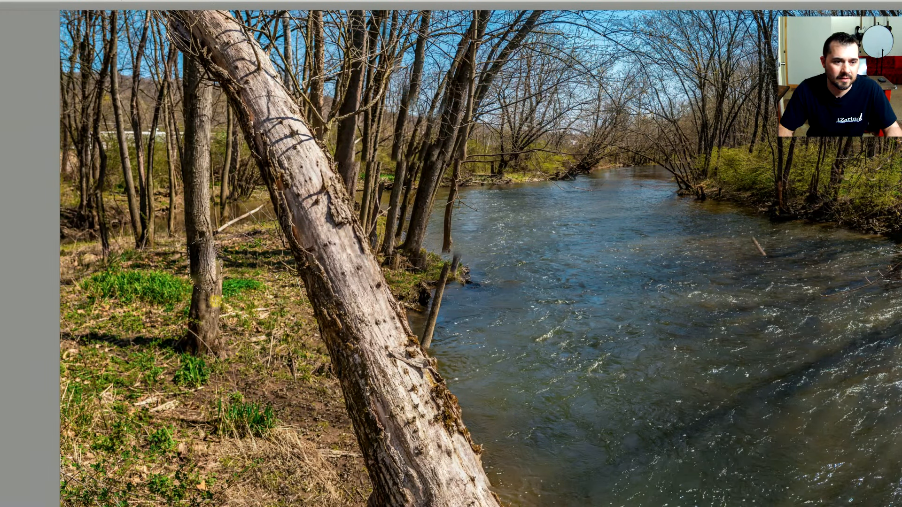
pyautogui.click(210, 314)
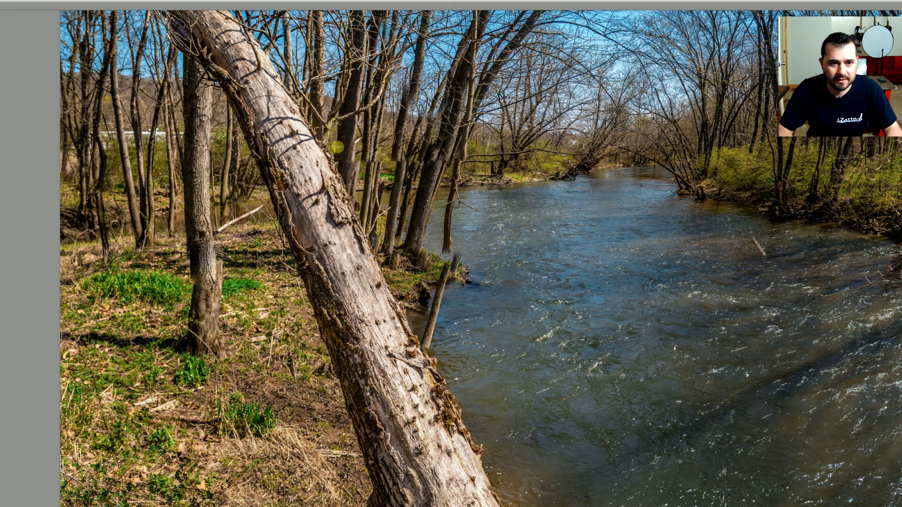
# Step: Patch flawed spots on the tree trunks just behind the leaning tree with nearby texture, clearing the selection after each patch
pyautogui.moveTo(353, 156)
pyautogui.mouseDown()
pyautogui.moveTo(355, 170)
pyautogui.moveTo(356, 140)
pyautogui.mouseUp()
pyautogui.click(370, 158)
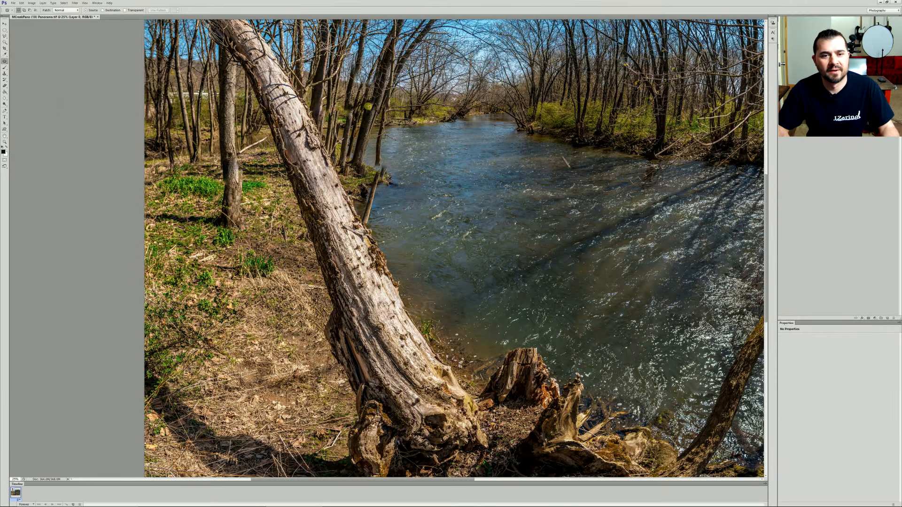
pyautogui.moveTo(368, 107)
pyautogui.mouseDown()
pyautogui.moveTo(380, 109)
pyautogui.moveTo(367, 112)
pyautogui.moveTo(381, 93)
pyautogui.mouseUp()
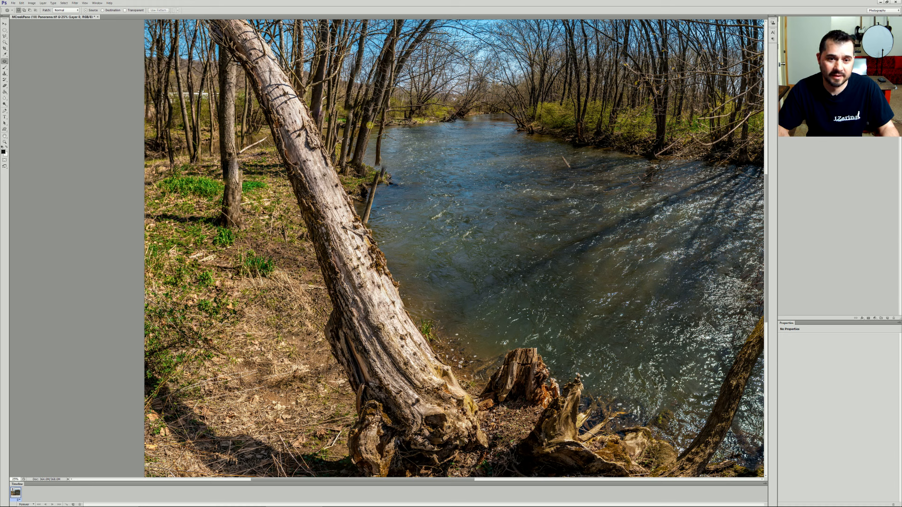
pyautogui.click(348, 105)
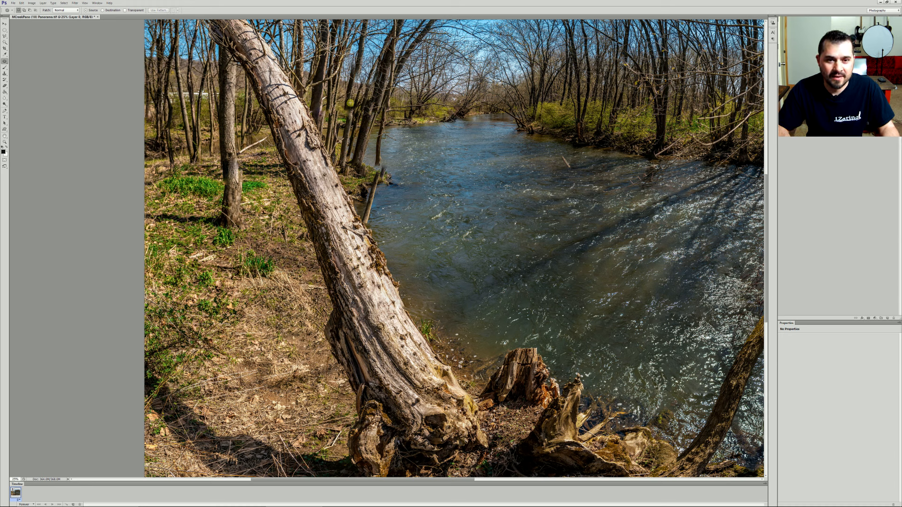